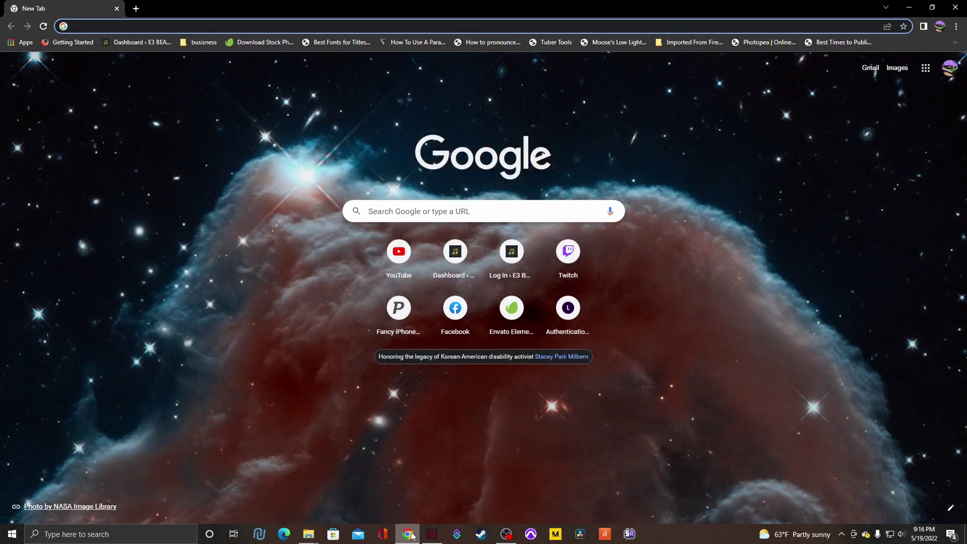
- Search Google for 'shell2vst' and open the 'Waves Plugins - PG Music Forums' thread
type("shell2vst")
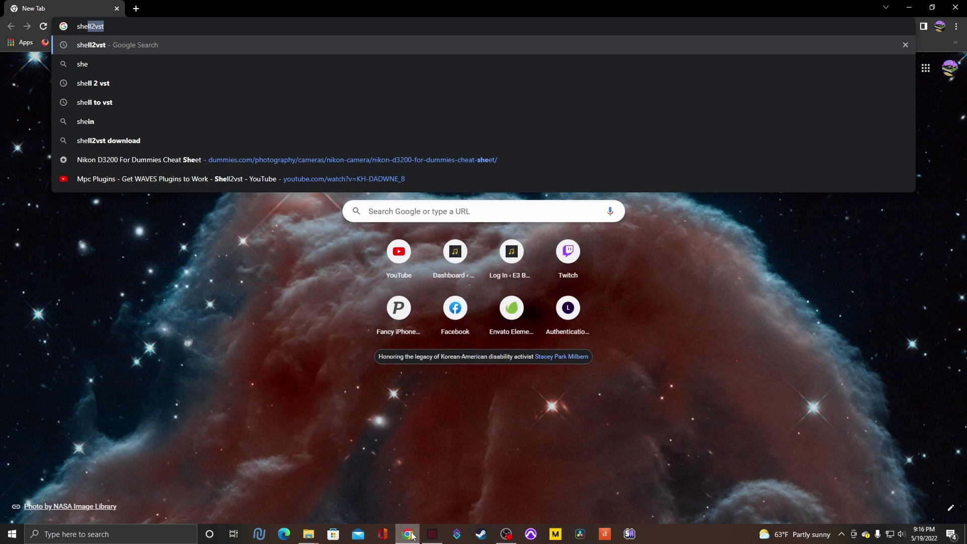
key("Return")
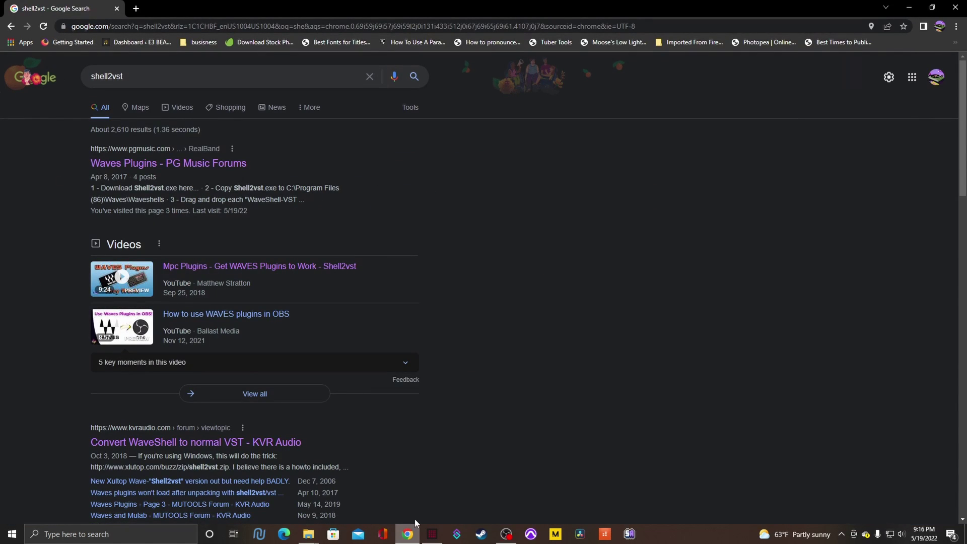
left_click(154, 166)
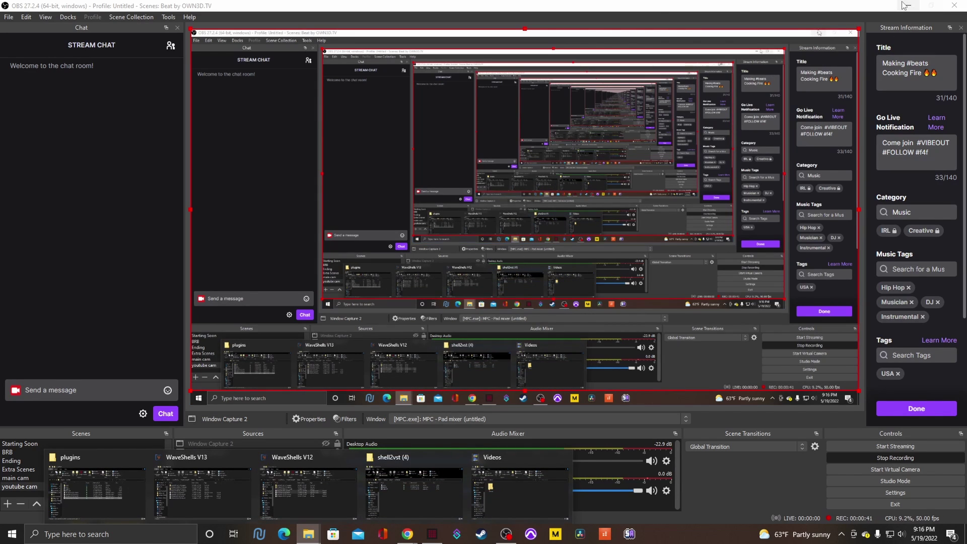
- Minimize OBS, MPC Beats and both Explorer folder windows to reveal the desktop
left_click(905, 6)
left_click(912, 6)
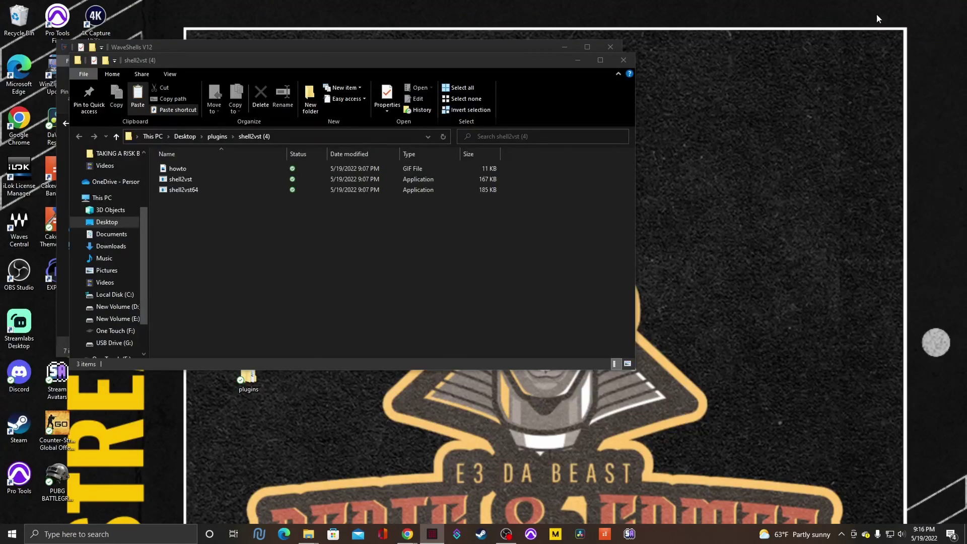
left_click(577, 60)
left_click(574, 58)
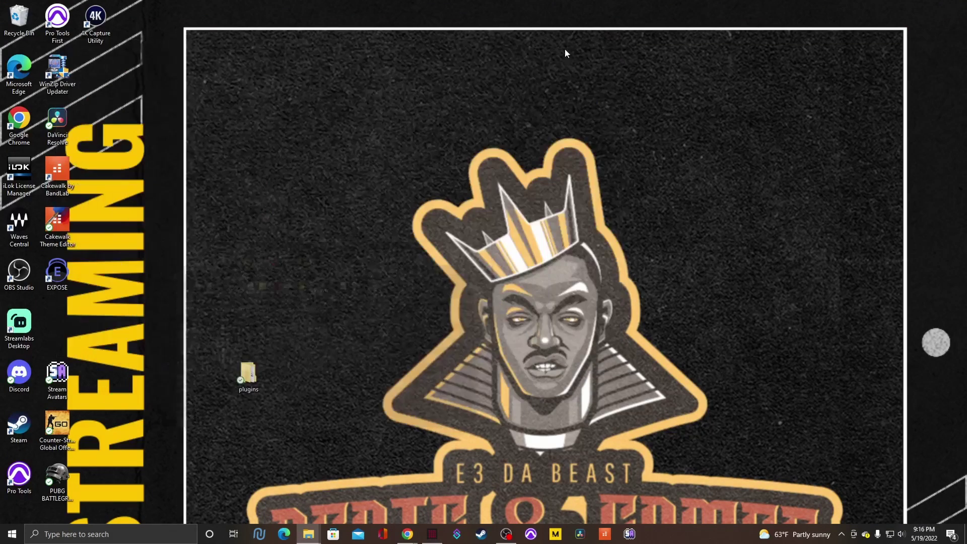
- Open plugins > shell2vst (4) and view the howto GIF instructions, then close the viewer
double_click(247, 373)
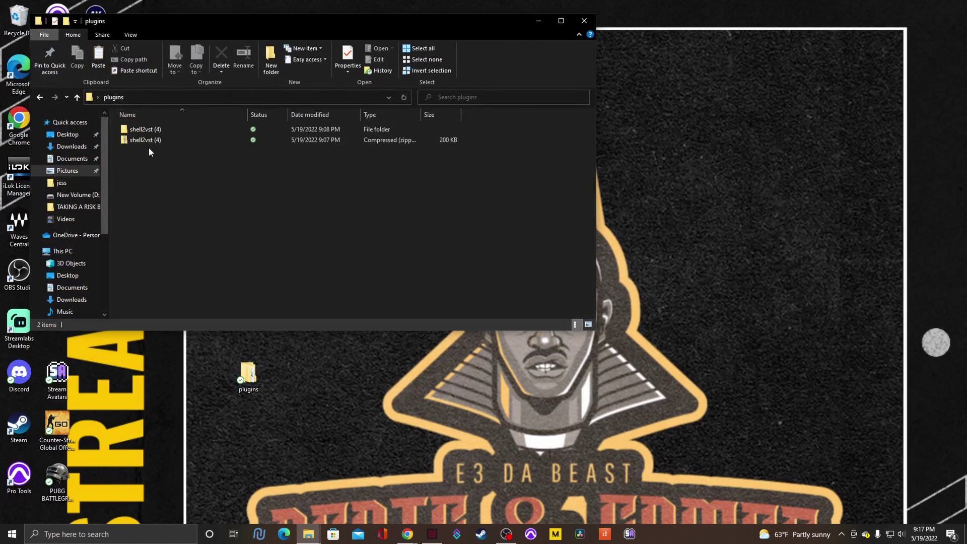
double_click(148, 130)
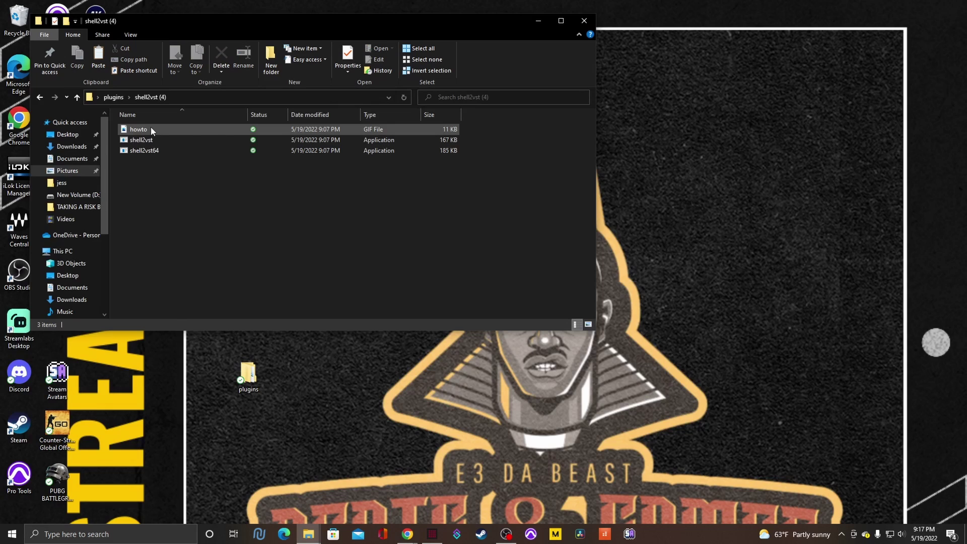
double_click(200, 130)
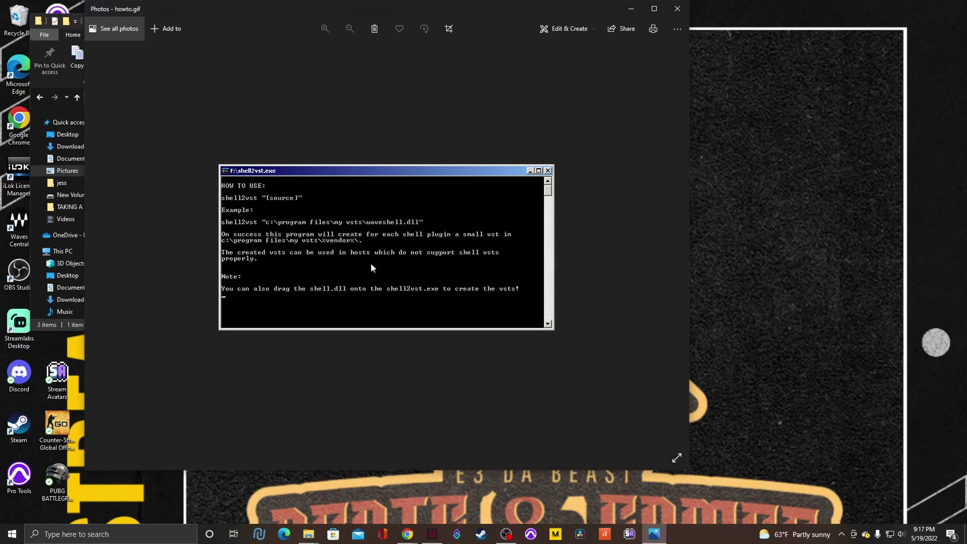
left_click(677, 9)
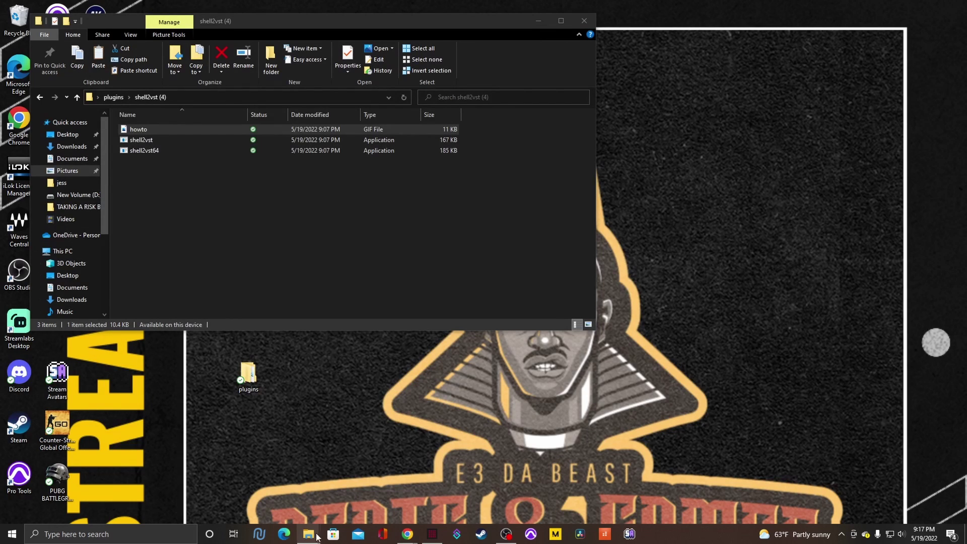
- Place the WaveShells V12 window on the right, showing C:\Program Files (x86)\Waves\WaveShells V12
mouse_move(314, 538)
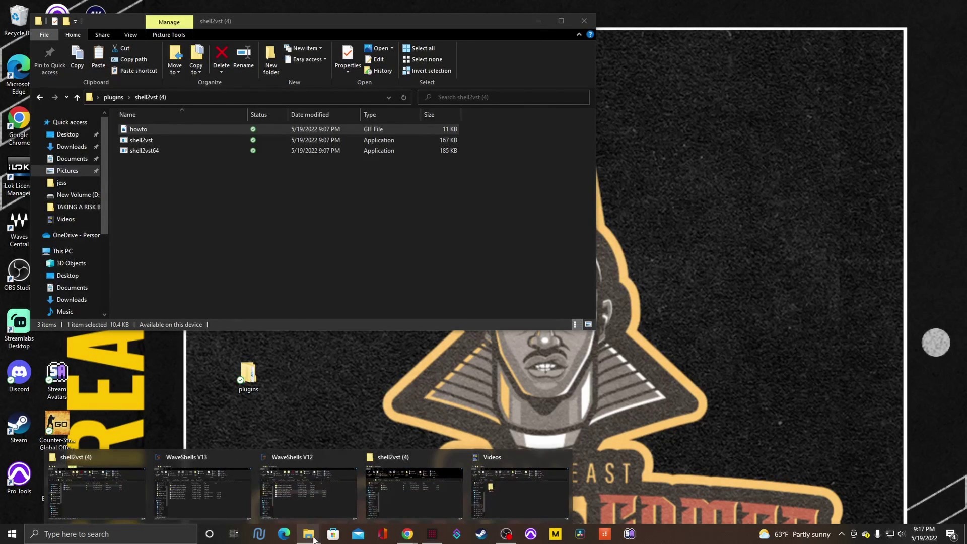
left_click(299, 458)
left_click_drag(287, 49, 606, 73)
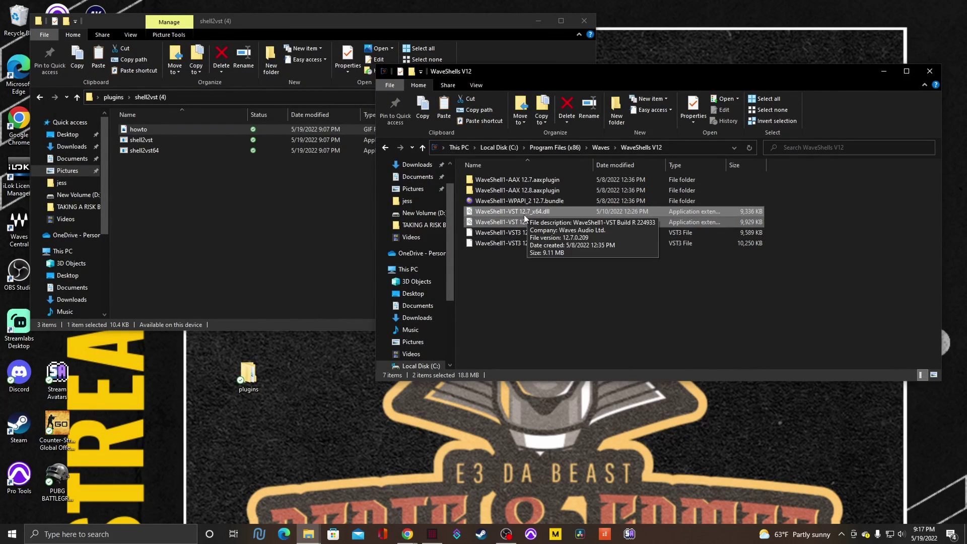
left_click(434, 147)
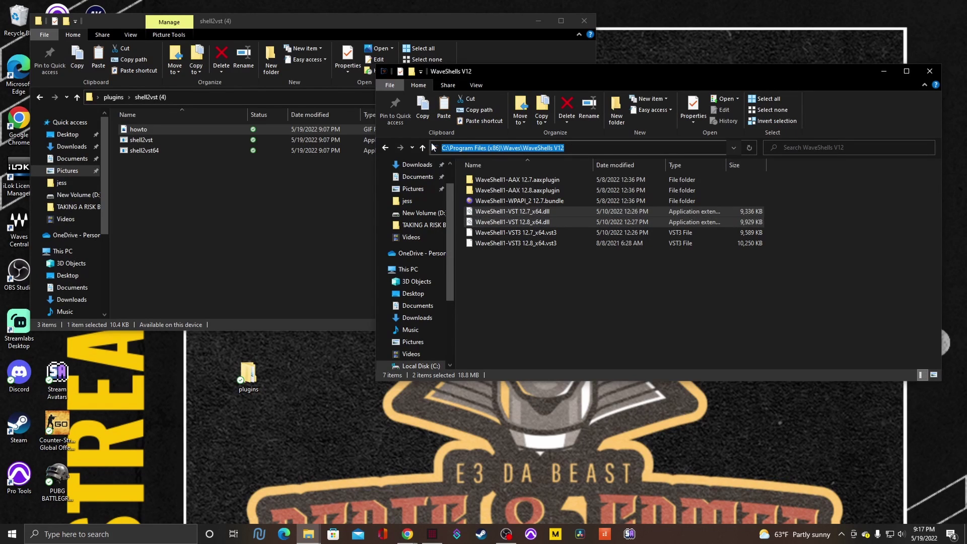
left_click(424, 149)
left_click(423, 148)
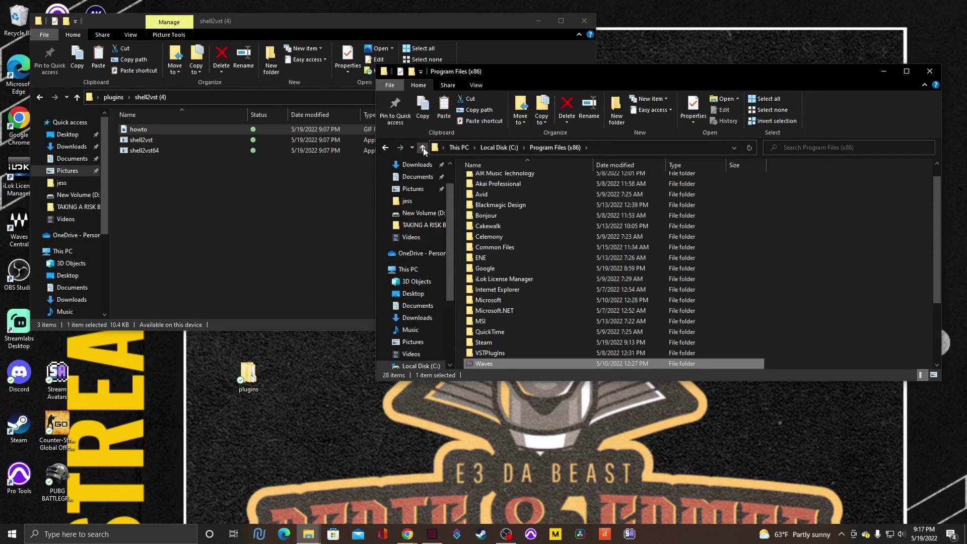
left_click(423, 149)
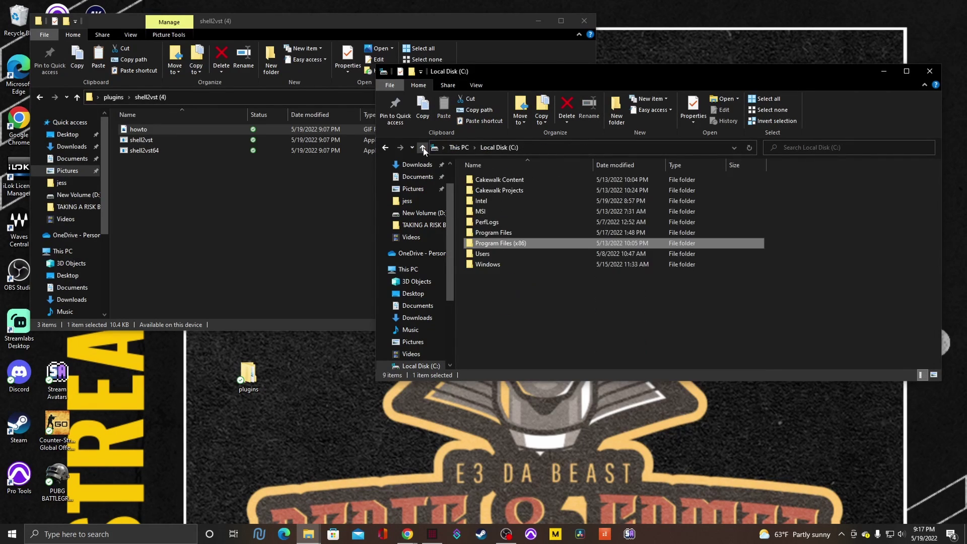
double_click(517, 247)
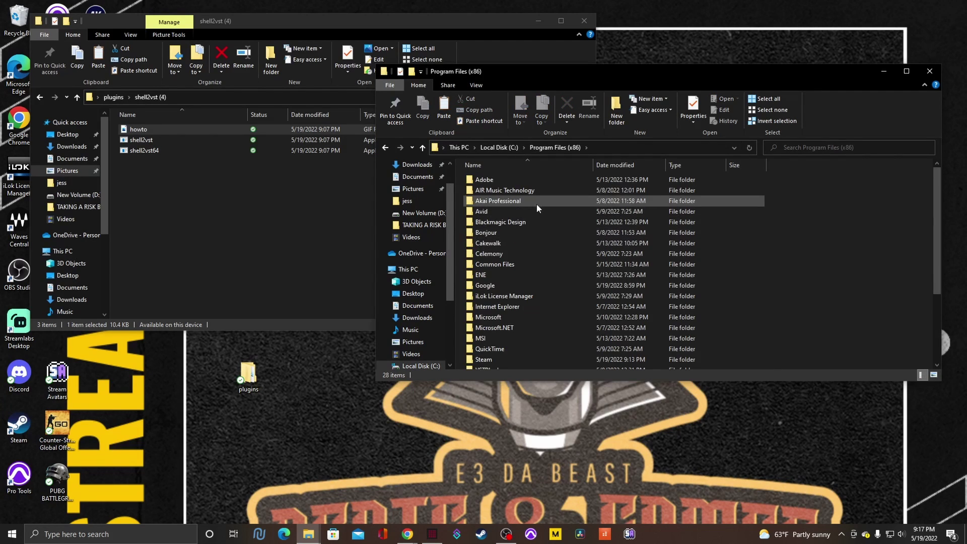
scroll(515, 309, "down", 2)
double_click(513, 289)
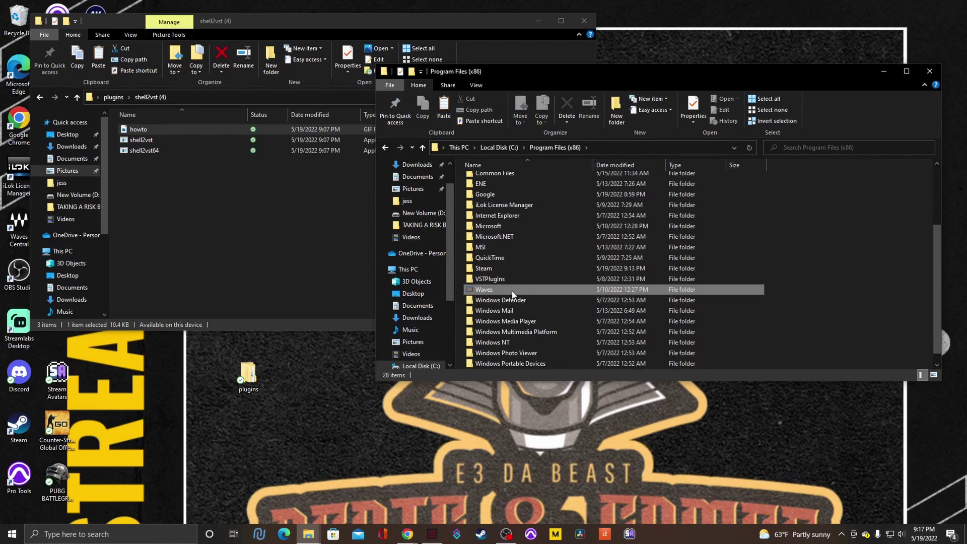
double_click(504, 233)
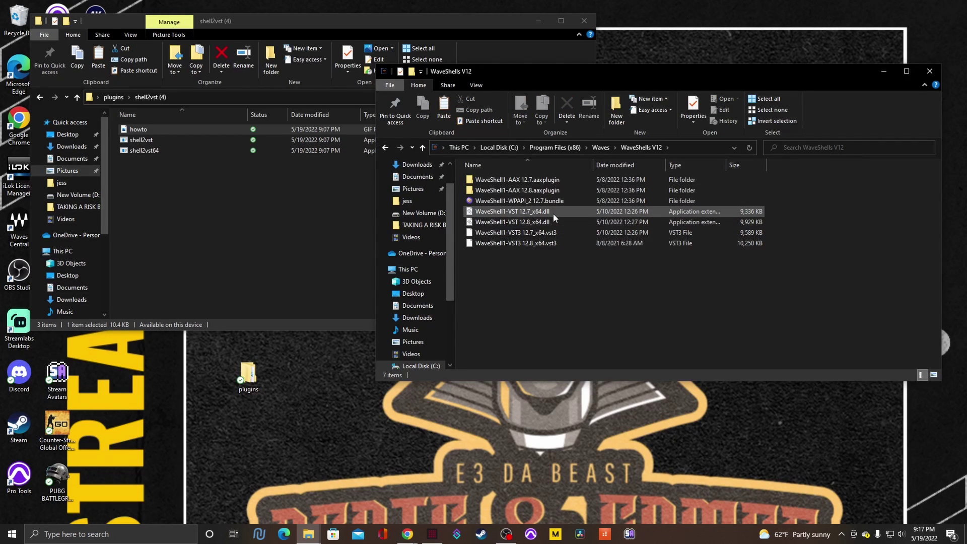
- Select both WaveShell1-VST dll files, versions 12.7_x64 and 12.8
mouse_move(553, 213)
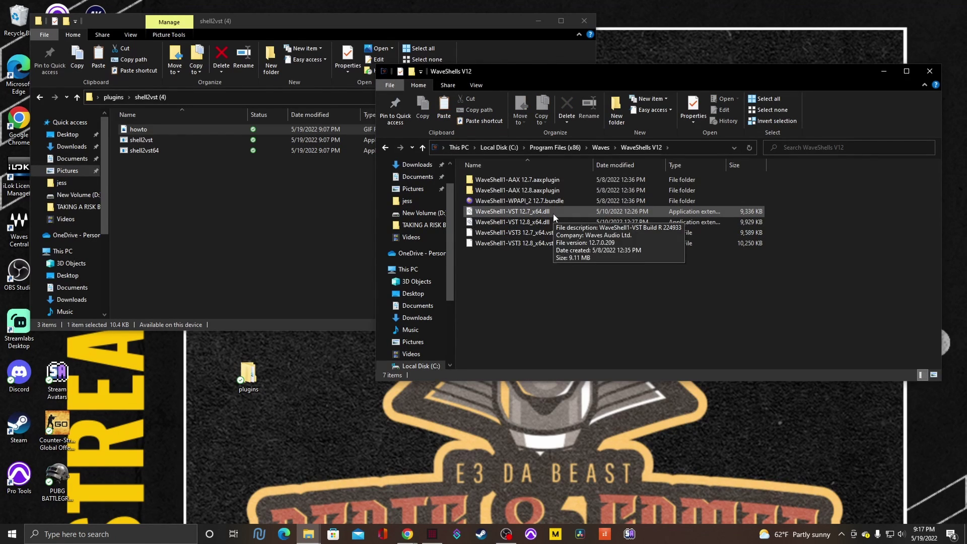
left_click(552, 214)
left_click(549, 220, "ctrl")
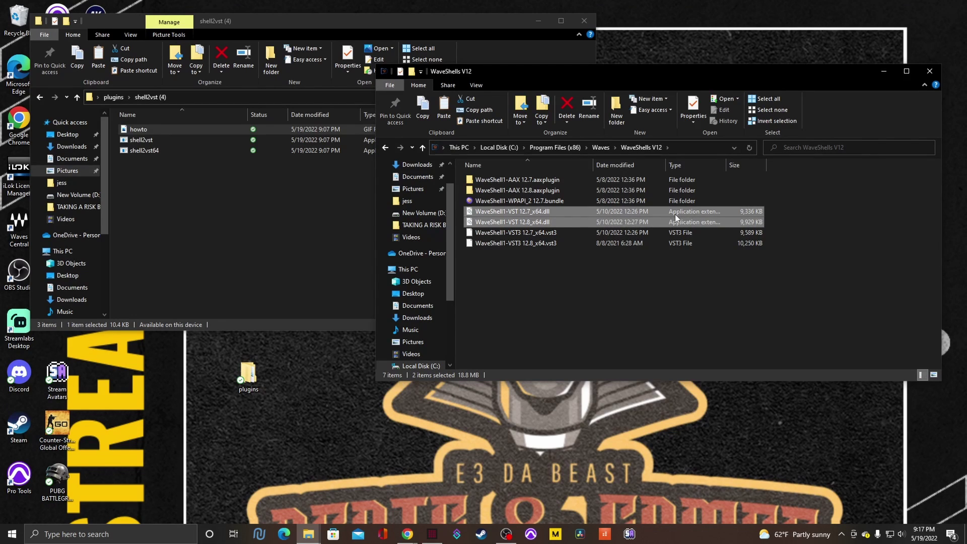
left_click_drag(585, 214, 498, 224)
- Copy both WaveShell1-VST dlls into the shell2vst (4) folder
right_click(500, 213)
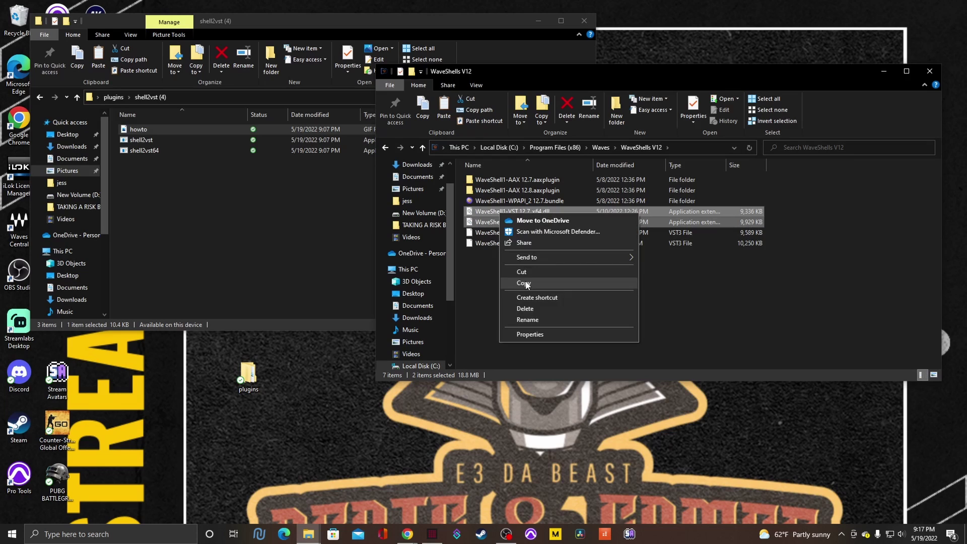
left_click(519, 284)
right_click(173, 220)
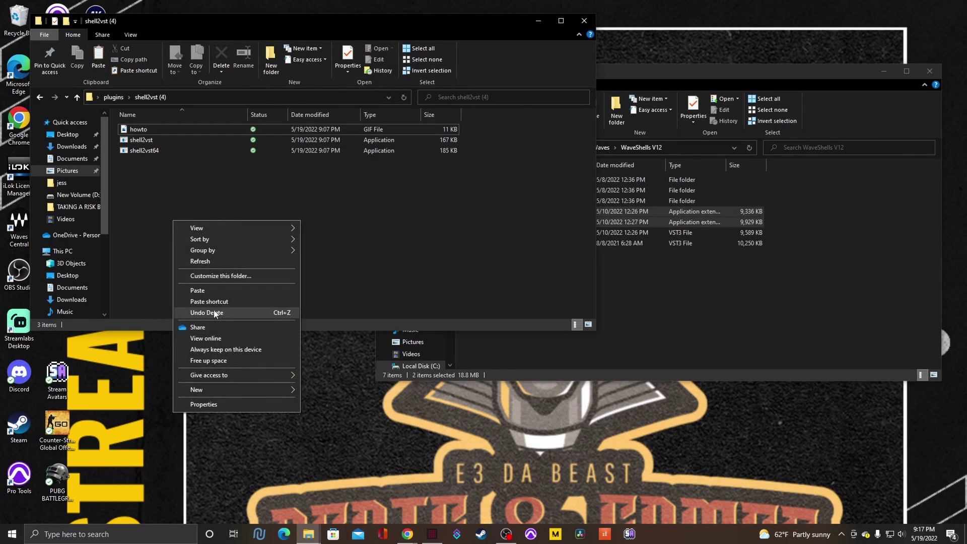
left_click(218, 292)
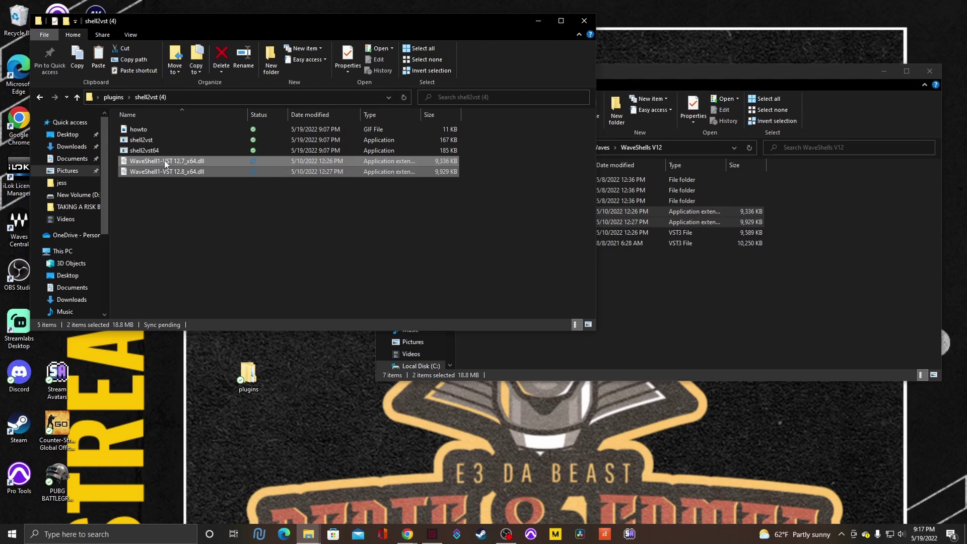
left_click(169, 191)
- Convert the 12.7 and 12.8 WaveShell dlls by dropping each onto shell2vst64
mouse_move(162, 167)
left_mouse_down()
mouse_move(167, 146)
mouse_move(182, 147)
mouse_move(190, 164)
mouse_move(173, 152)
left_mouse_up()
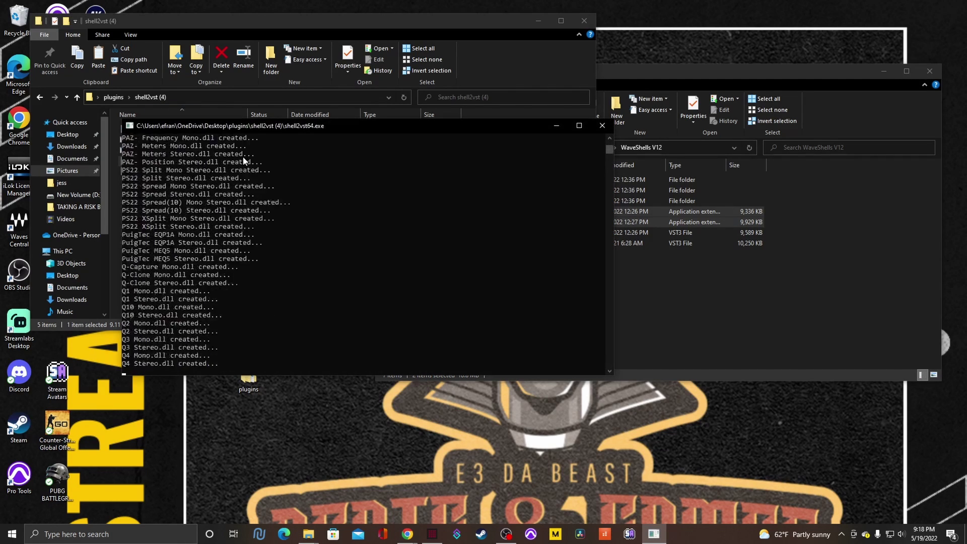
left_click(594, 125)
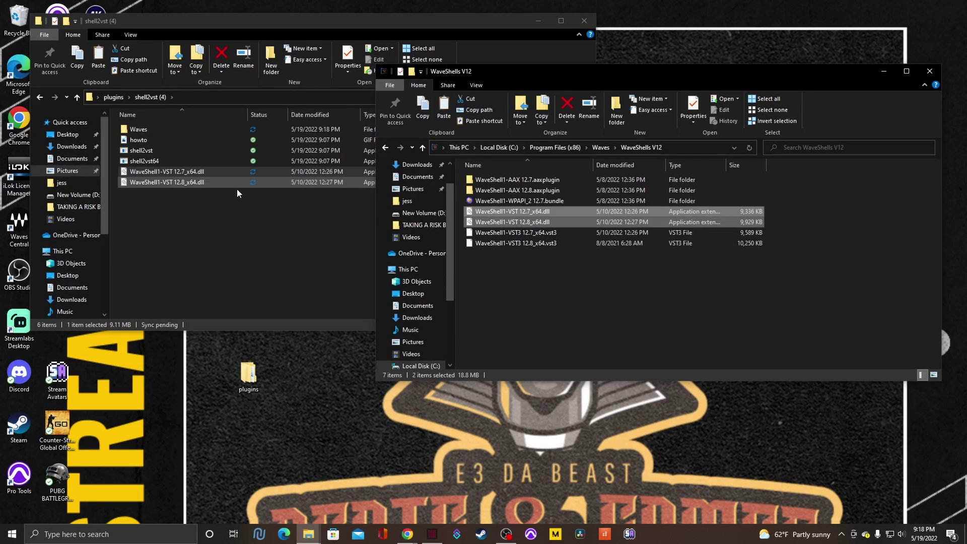
left_click_drag(194, 182, 171, 161)
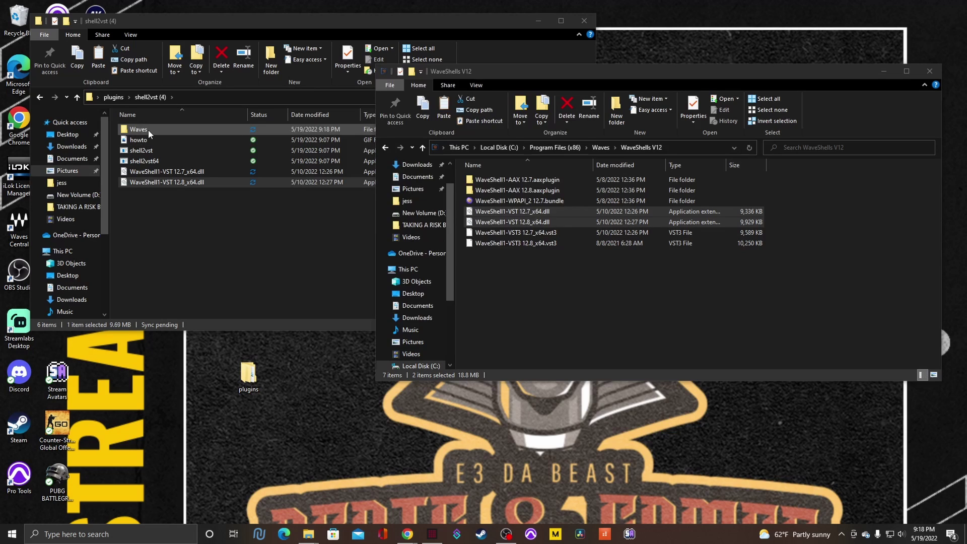
- Open the new Waves folder and look through the 249 converted plugin DLLs
left_click(148, 129)
double_click(152, 129)
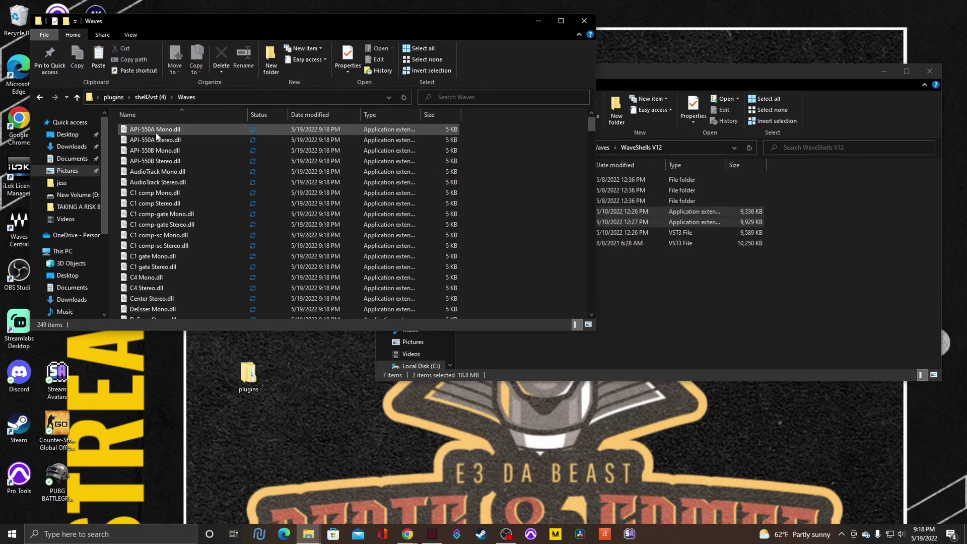
scroll(211, 216, "down", 20)
scroll(210, 216, "down", 20)
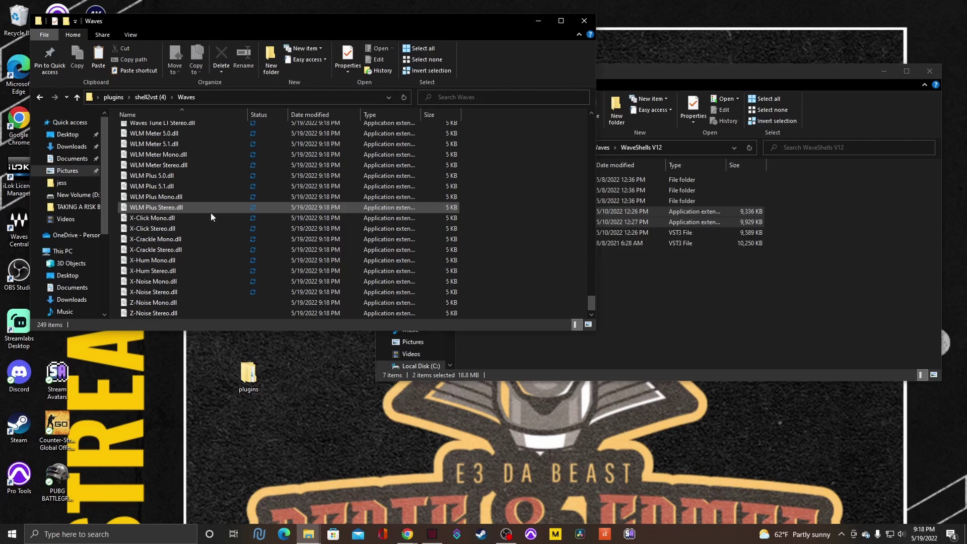
scroll(590, 282, "down", 6)
left_click_drag(590, 281, 580, 107)
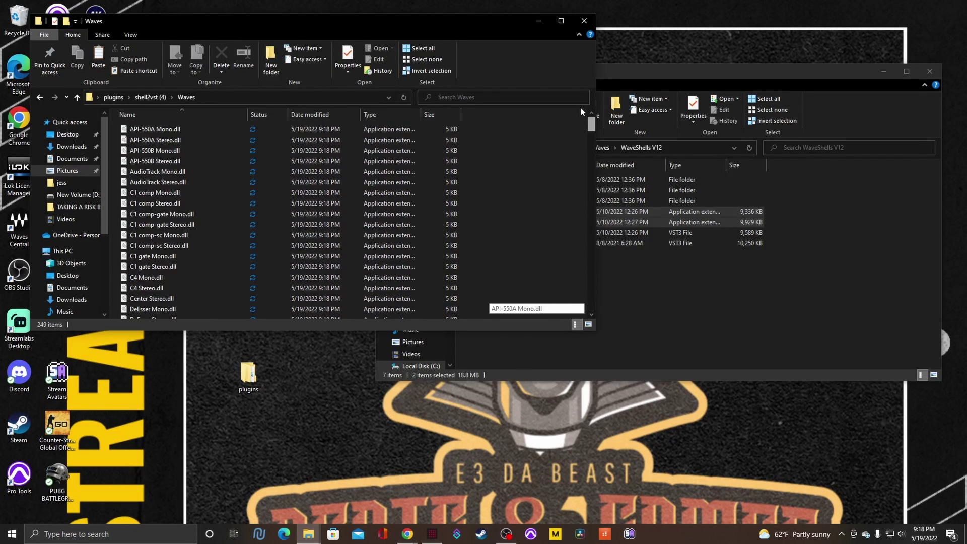
left_click(249, 298)
scroll(249, 298, "down", 20)
scroll(252, 284, "down", 20)
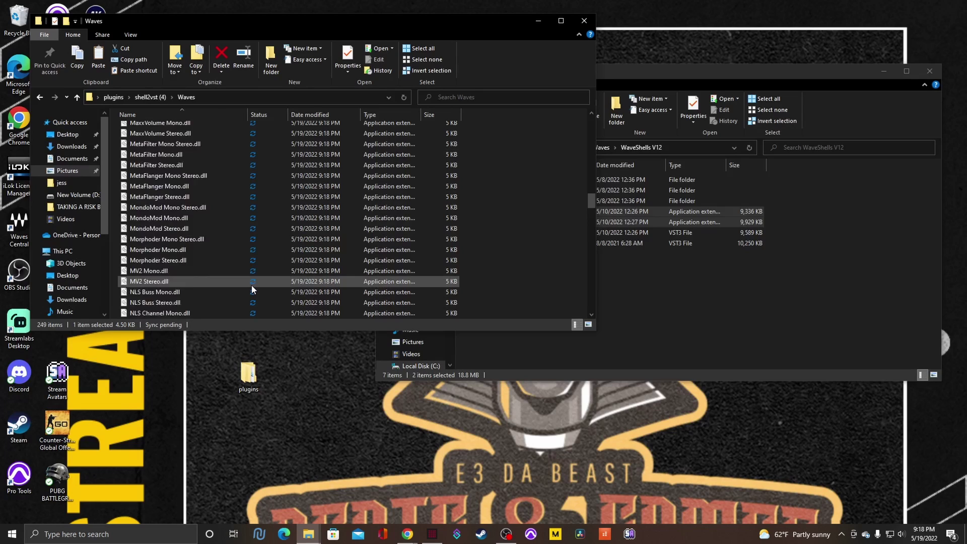
scroll(254, 279, "down", 8)
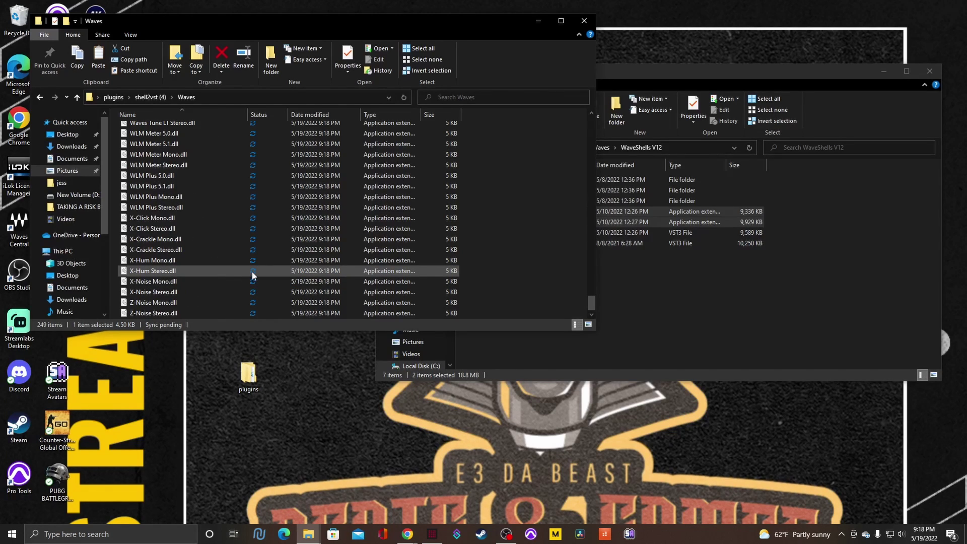
- Return to the shell2vst (4) folder and refresh its listing
left_click(77, 97)
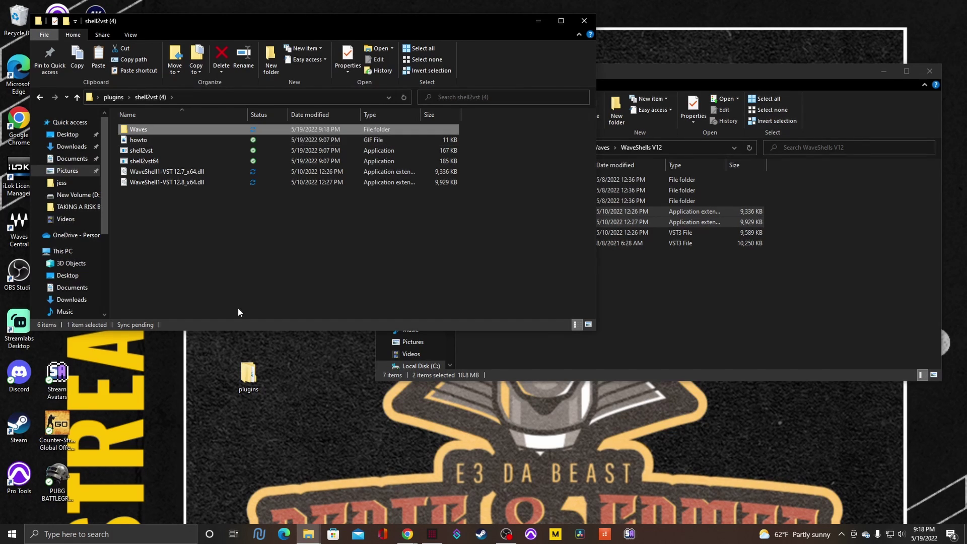
right_click(231, 268)
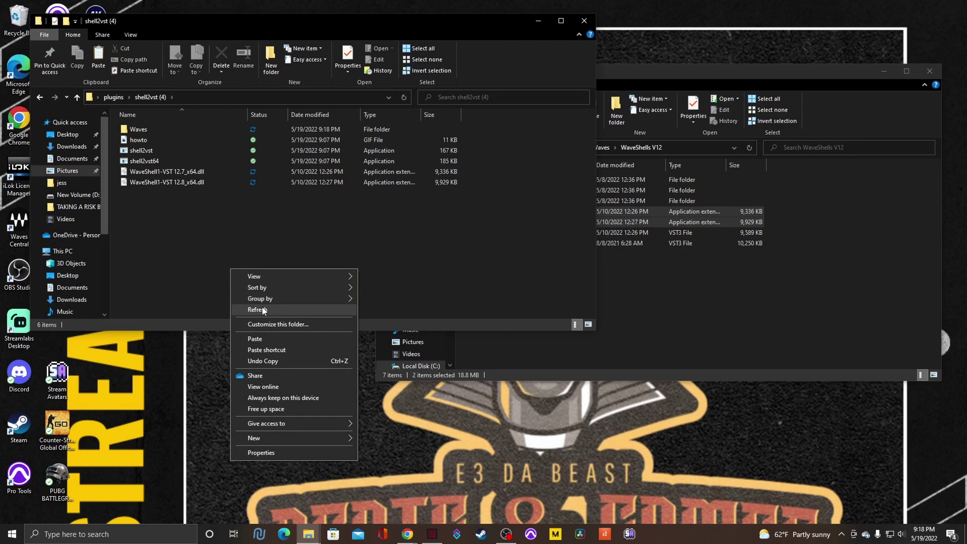
left_click(237, 310)
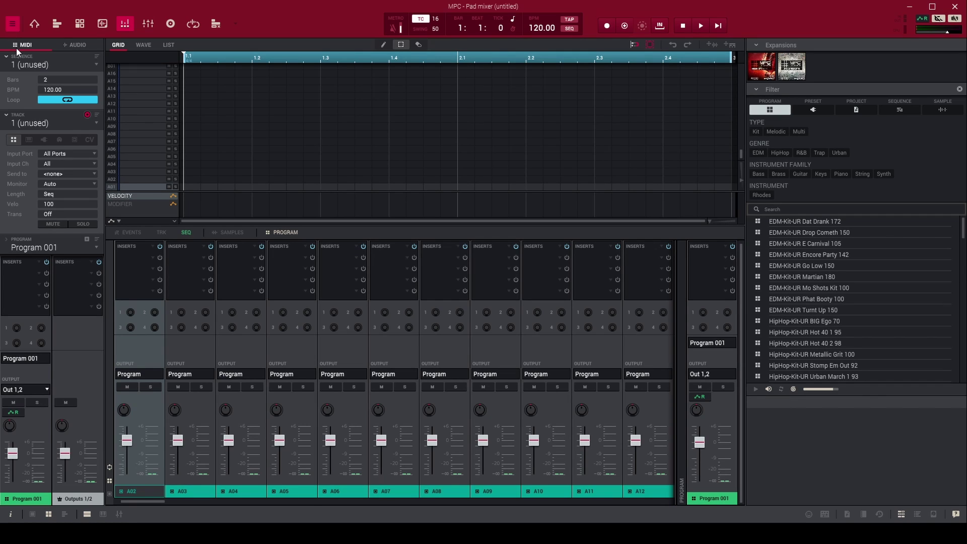
- Open Preferences with Ctrl+P and show the Plugins page
key("ctrl+p")
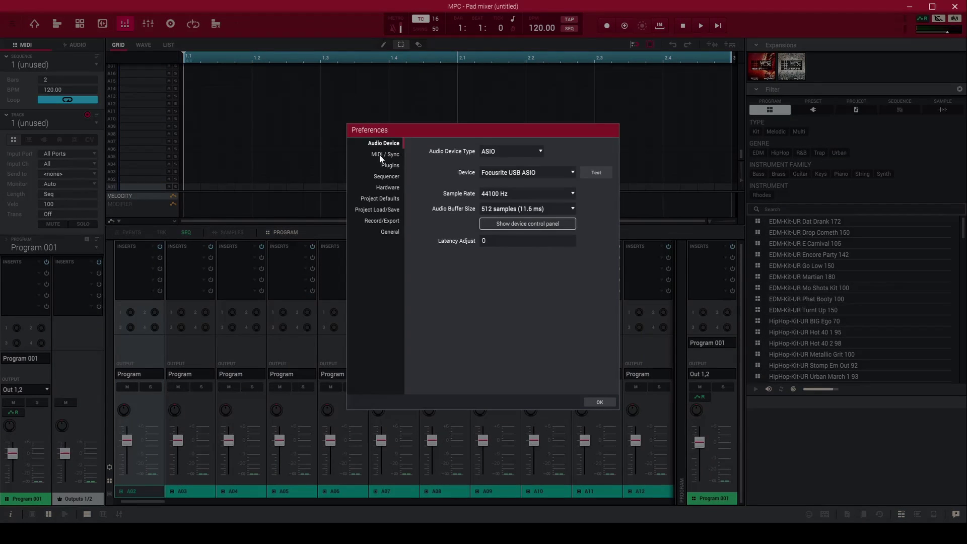
left_click(391, 166)
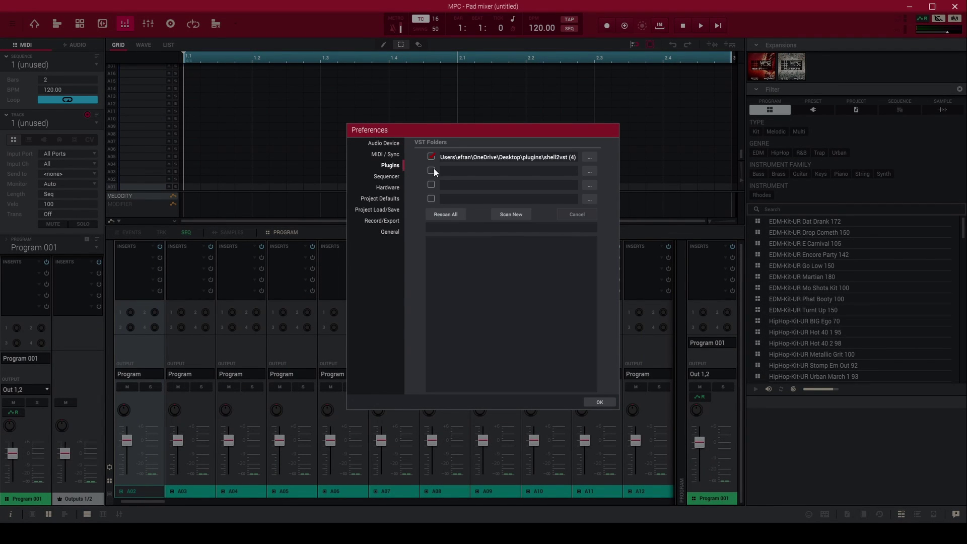
- Choose Desktop\plugins\shell2vst (4) as the first VST folder
left_click(589, 157)
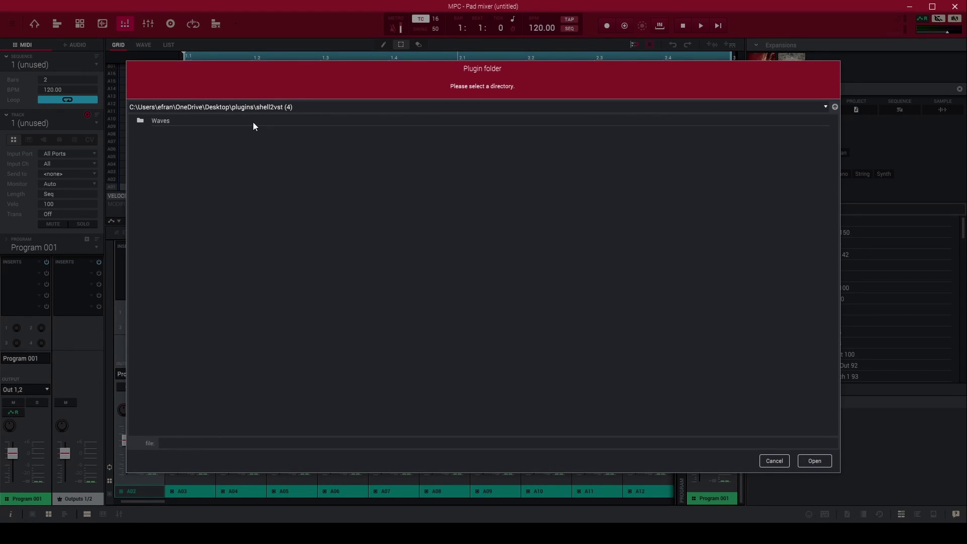
left_click(835, 107)
left_click(835, 107)
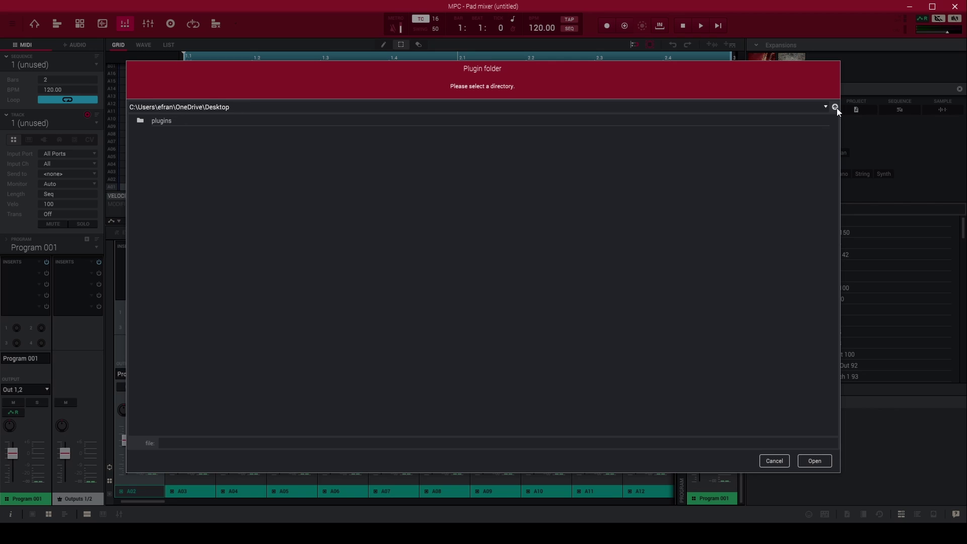
double_click(738, 122)
left_click(725, 125)
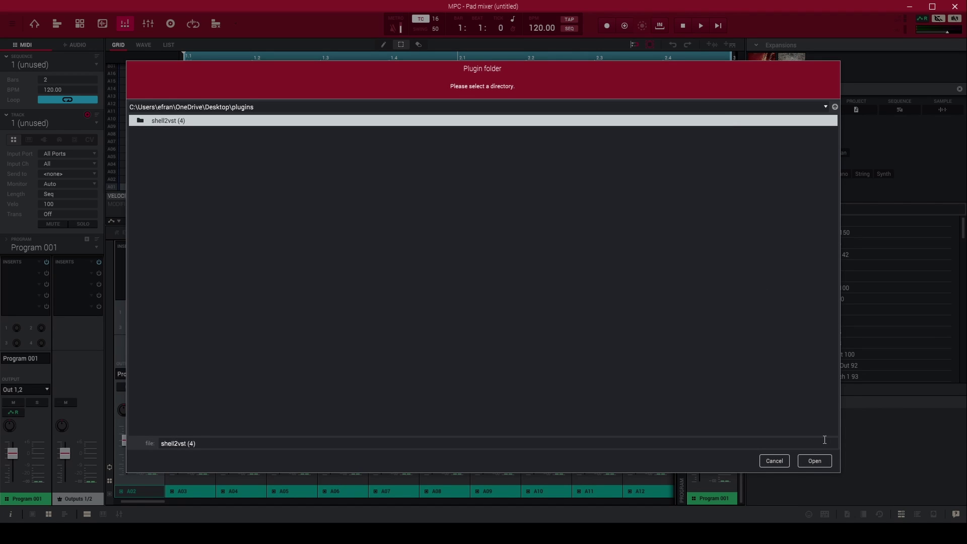
left_click(816, 465)
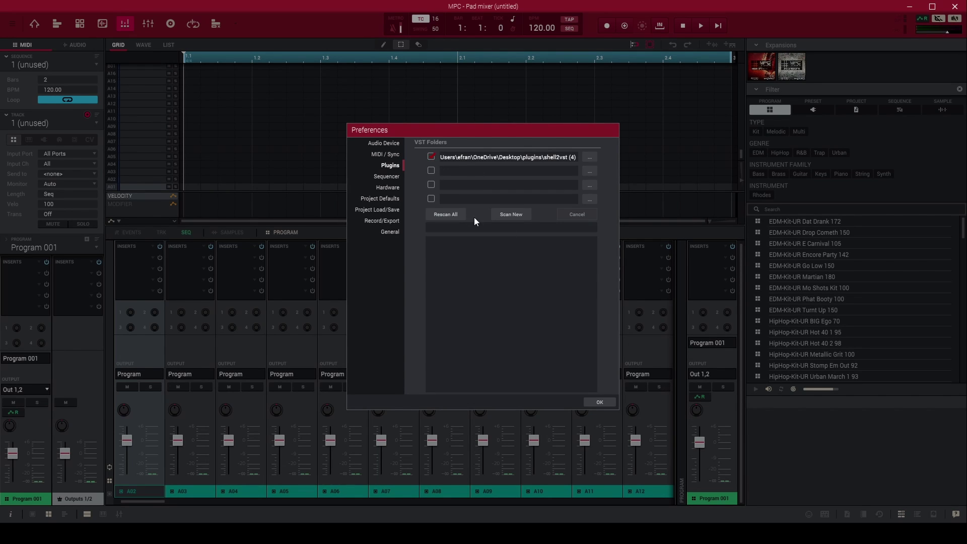
- Run Rescan All and review the log reporting 249 new Waves plugins
left_click(455, 214)
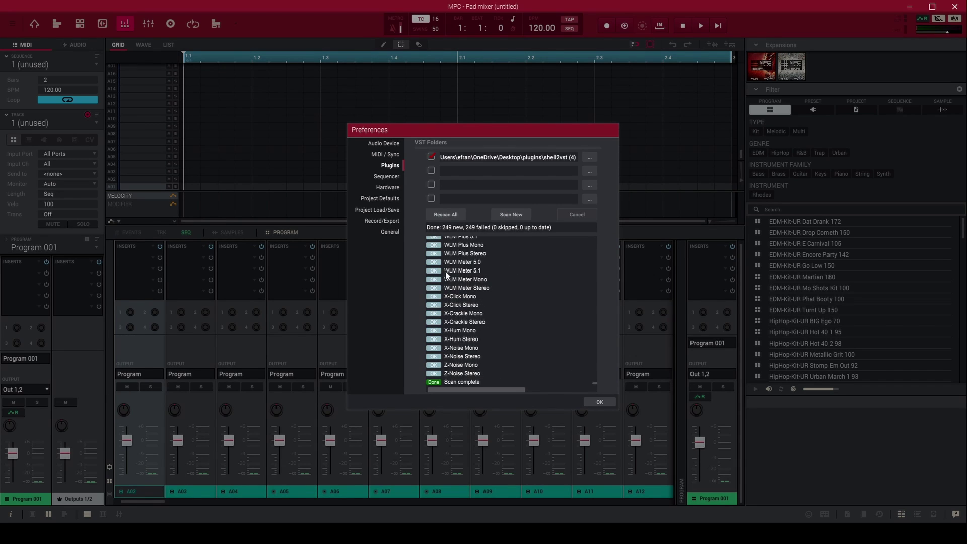
scroll(443, 318, "up", 15)
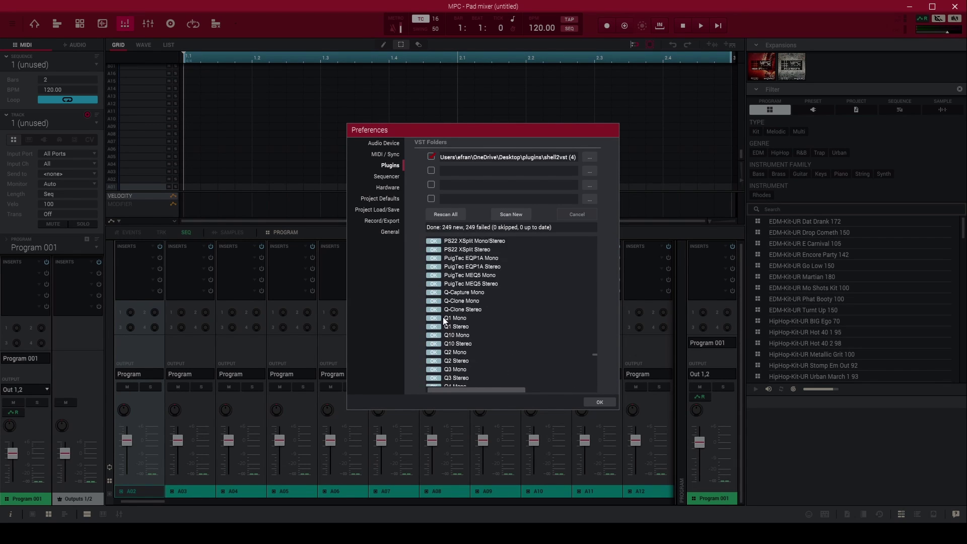
scroll(443, 318, "up", 15)
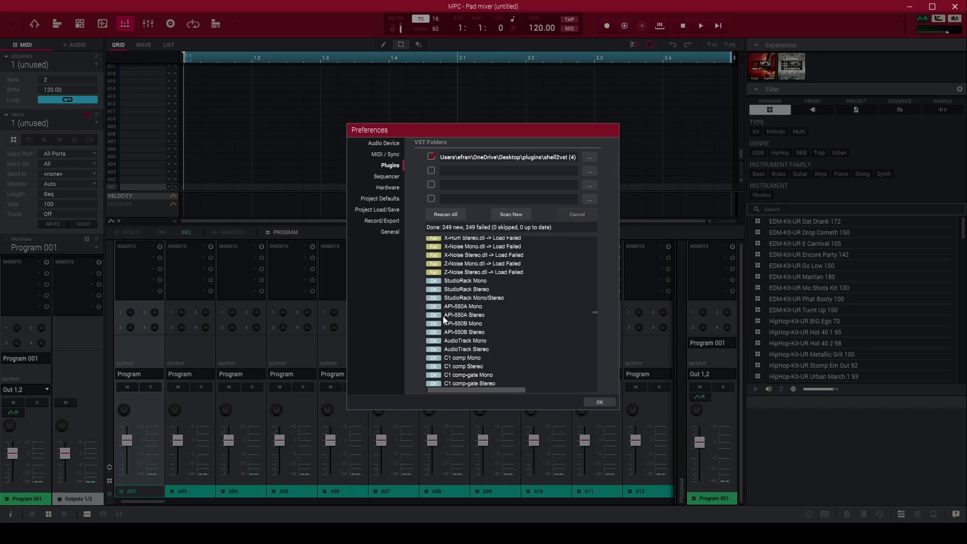
scroll(443, 318, "up", 5)
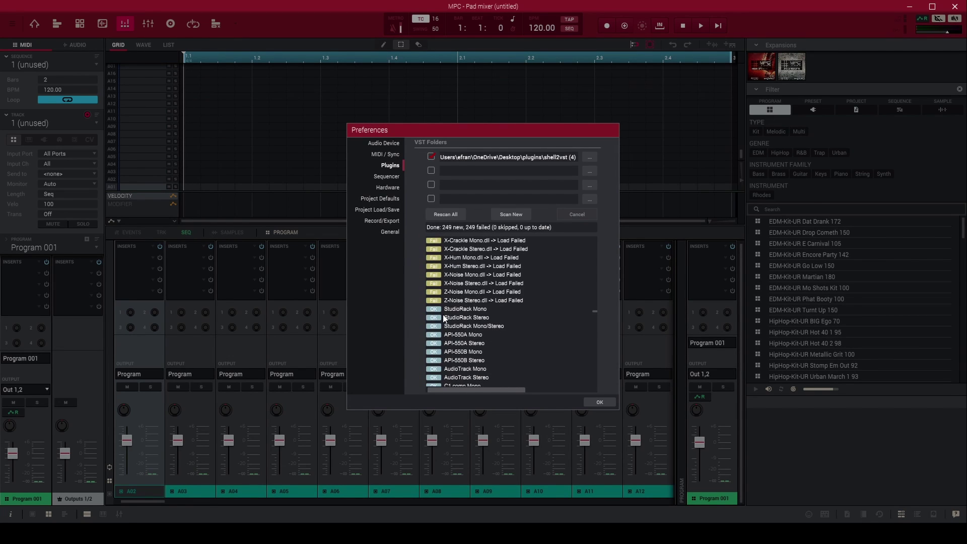
scroll(444, 319, "up", 10)
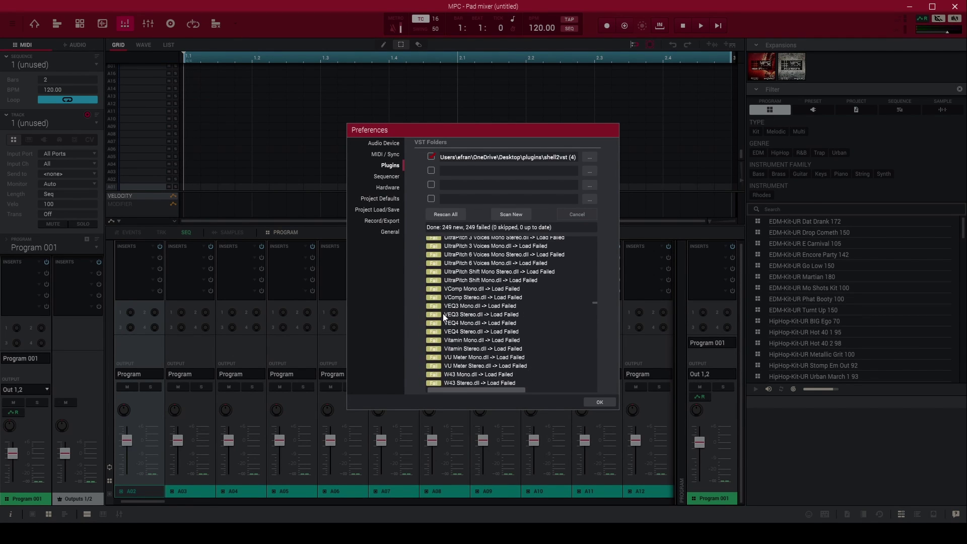
scroll(443, 317, "down", 5)
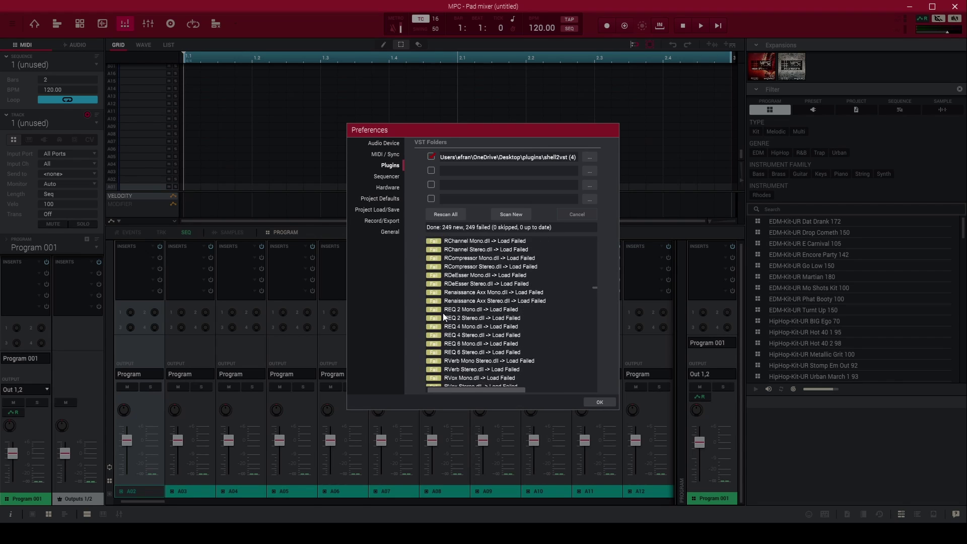
scroll(444, 315, "down", 10)
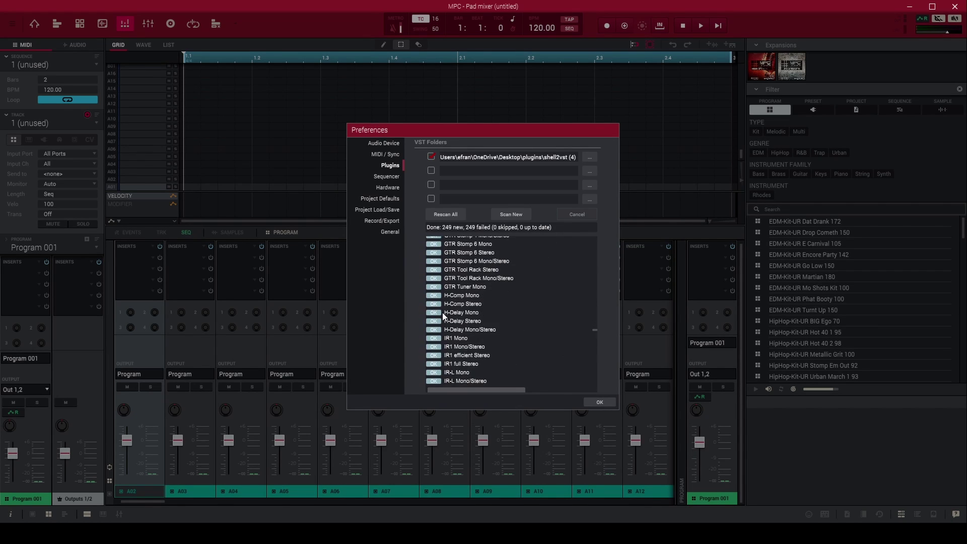
scroll(443, 315, "down", 10)
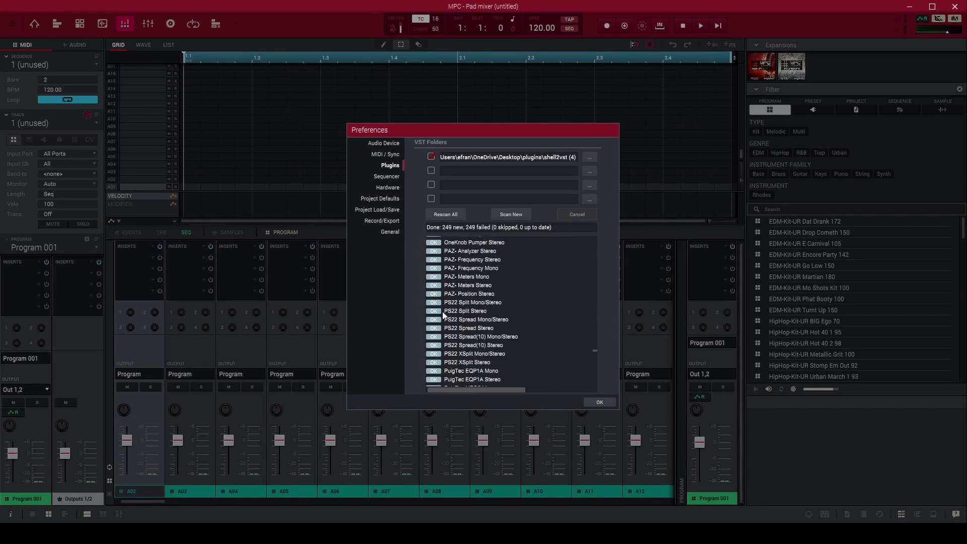
scroll(442, 311, "down", 10)
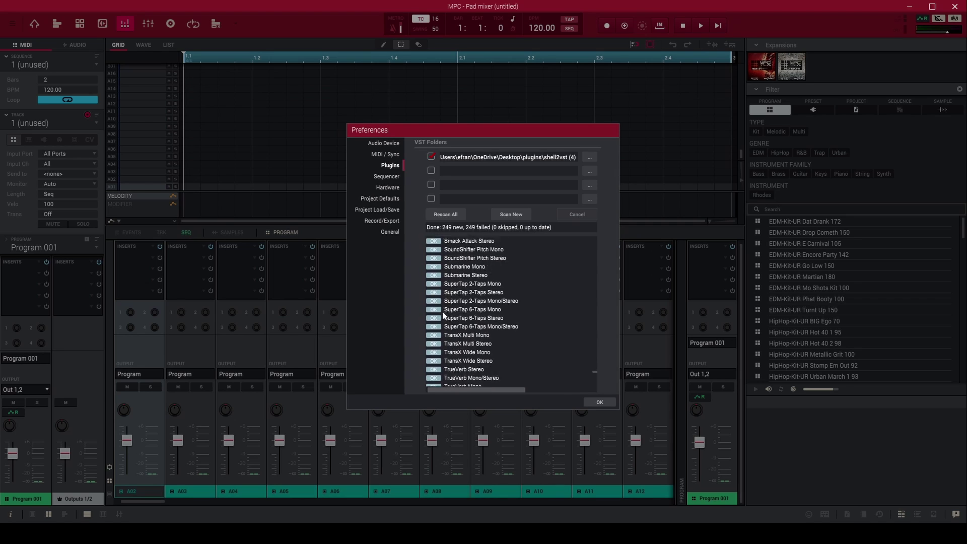
scroll(443, 313, "down", 6)
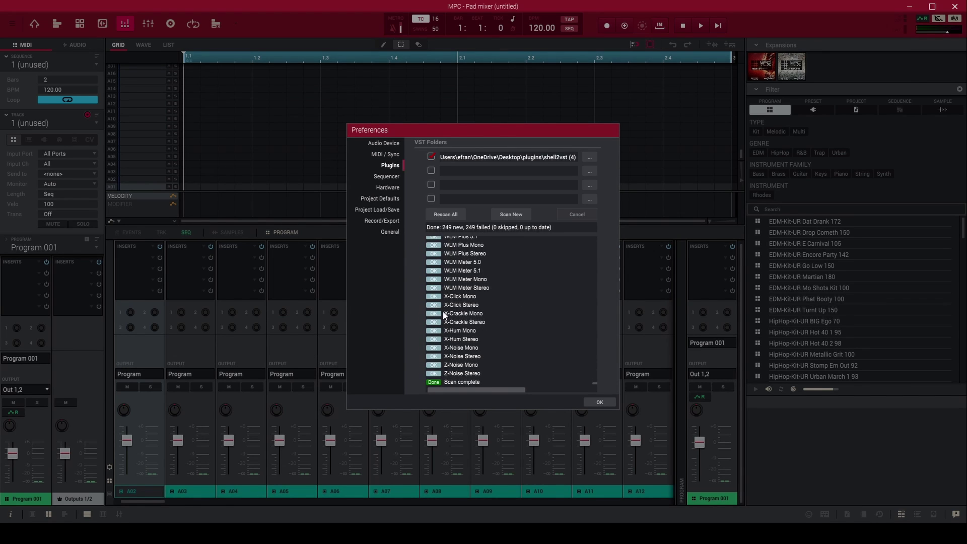
- Close the Preferences dialog with OK
left_click(600, 401)
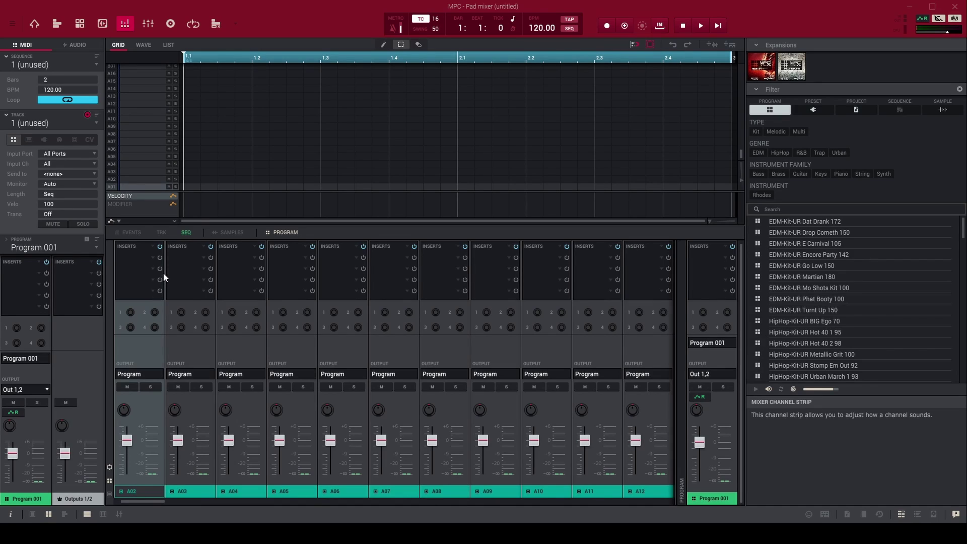